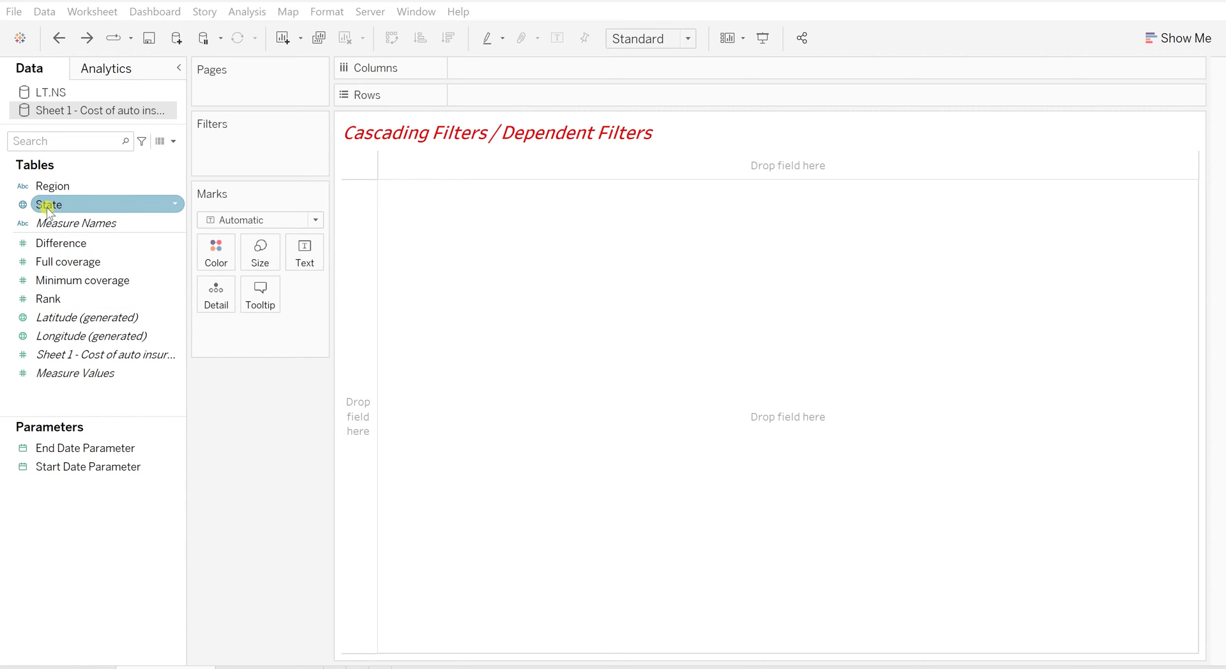
# Put State on Rows so every state, Alabama onward, gets its own row.
pyautogui.moveTo(47, 211); pyautogui.dragTo(487, 97)
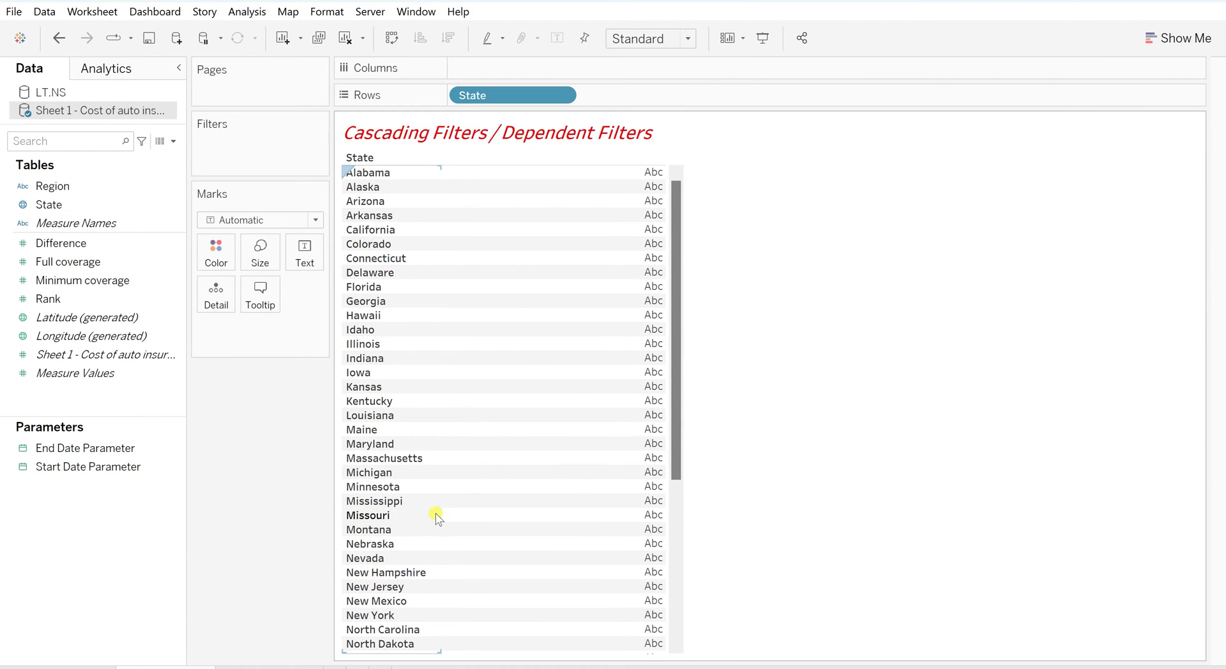
pyautogui.scroll(-6, 437, 517)
pyautogui.scroll(6, 436, 517)
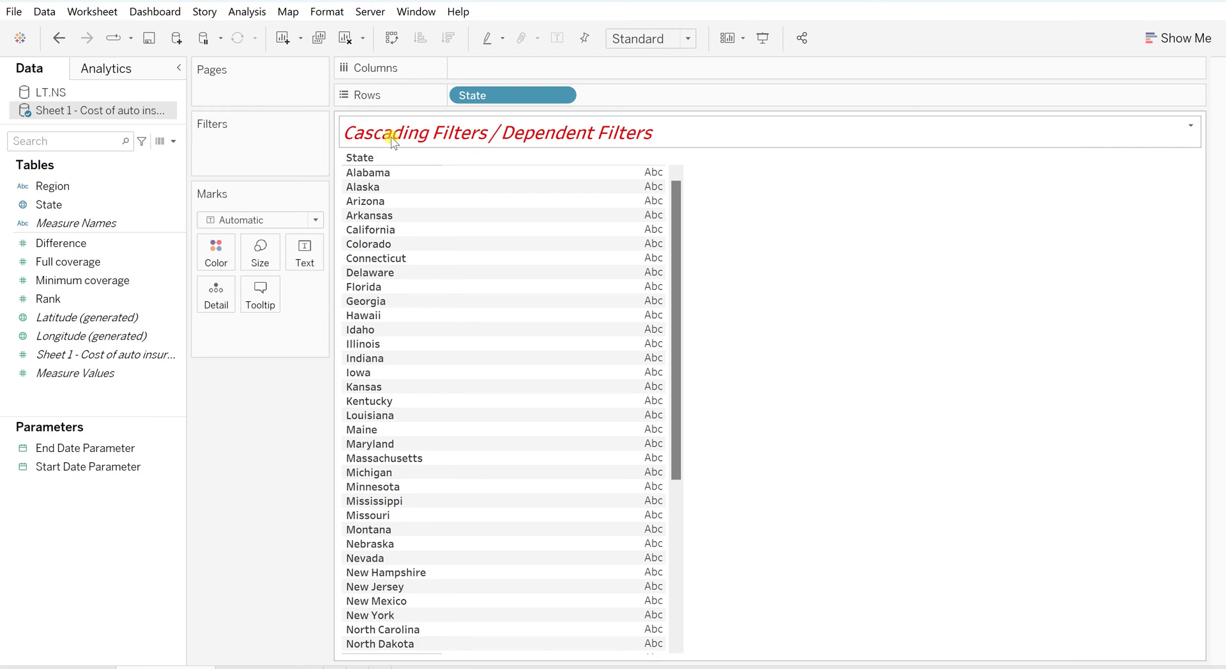
pyautogui.click(64, 185)
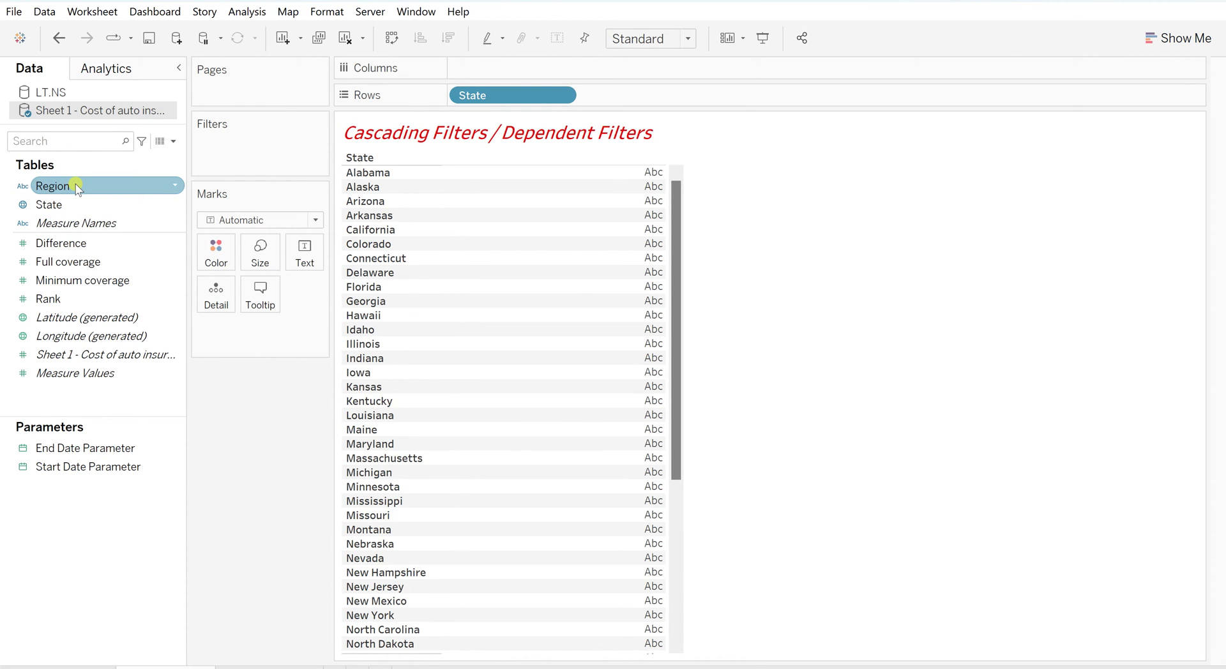
# Add Region as a filter keeping all eight regions, and show its filter card.
pyautogui.moveTo(77, 187); pyautogui.dragTo(239, 142)
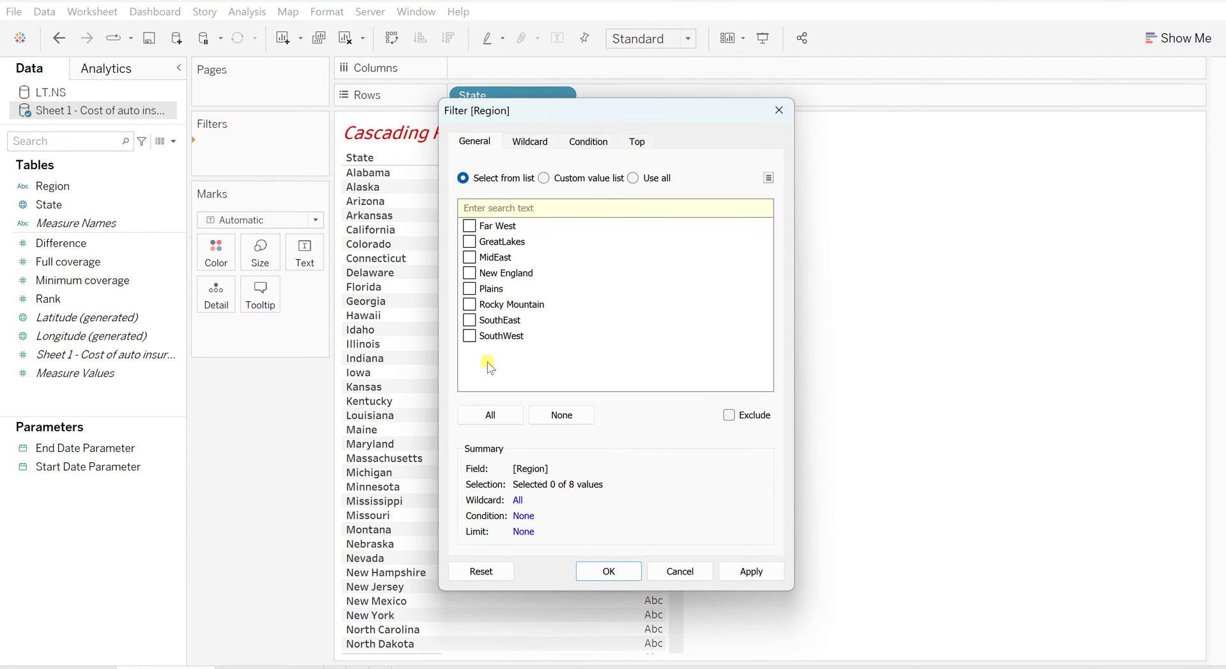
pyautogui.click(488, 415)
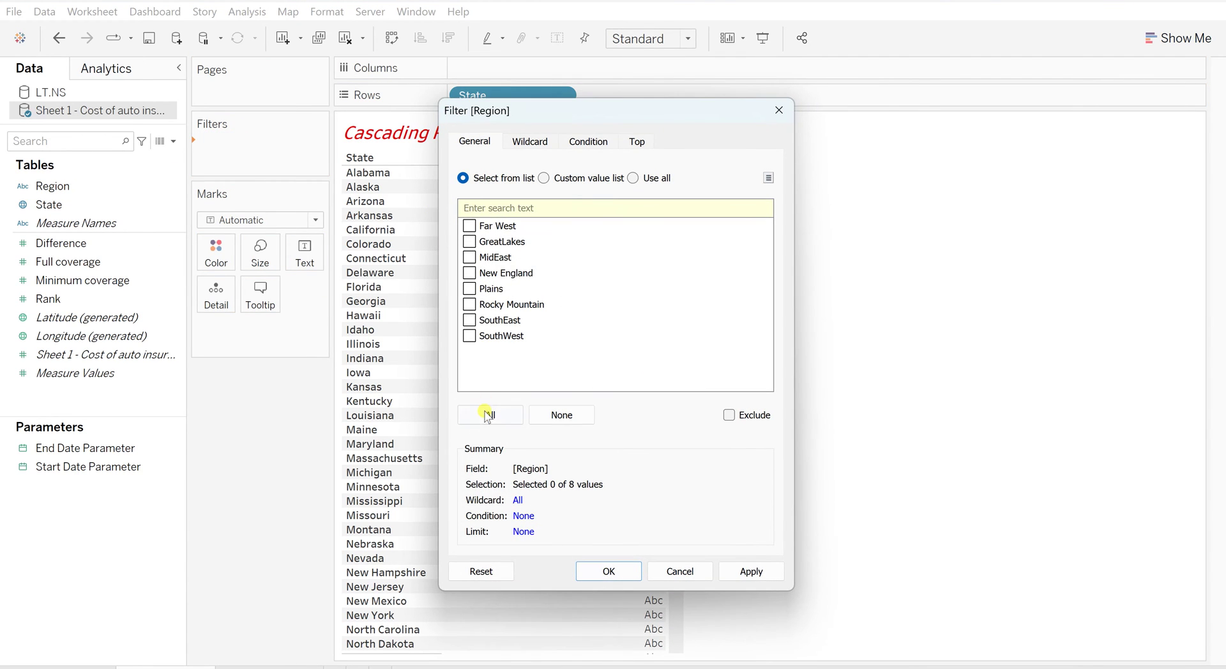
pyautogui.click(751, 573)
pyautogui.click(608, 571)
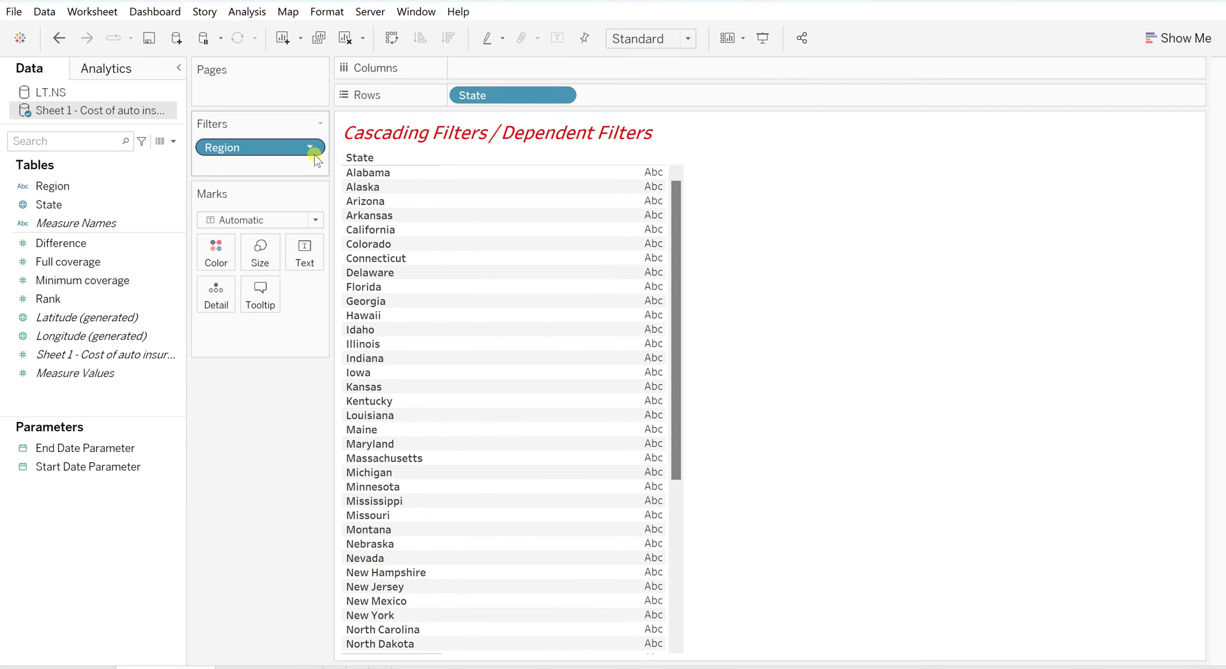
pyautogui.click(311, 148)
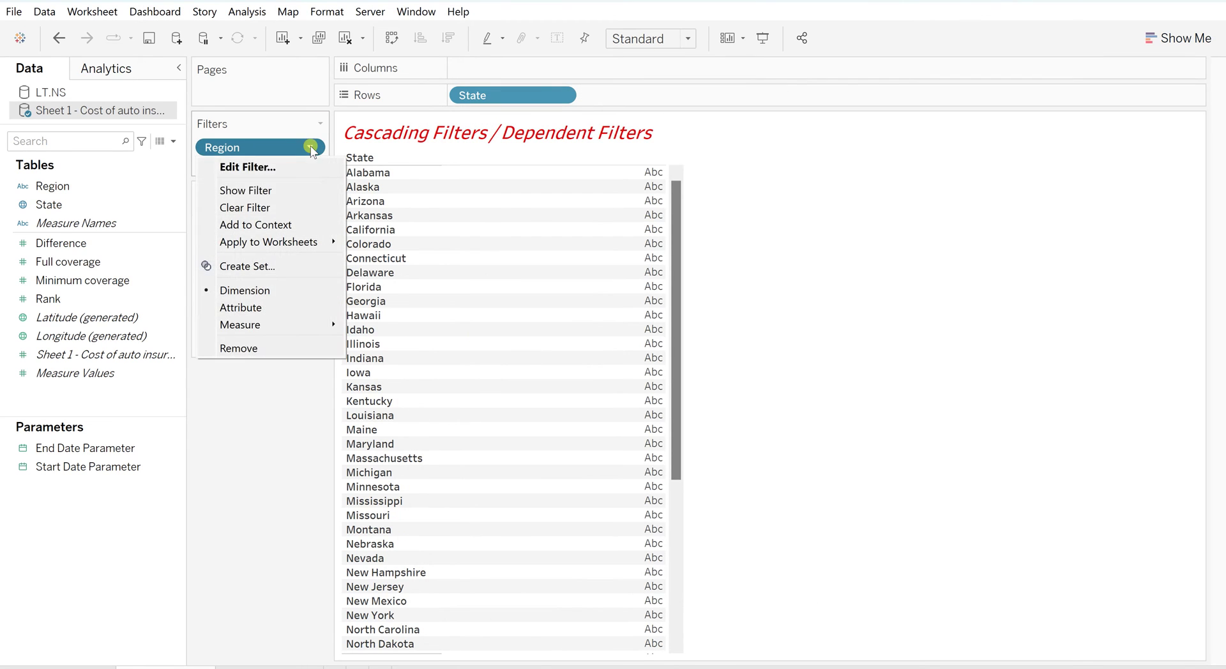
pyautogui.click(281, 190)
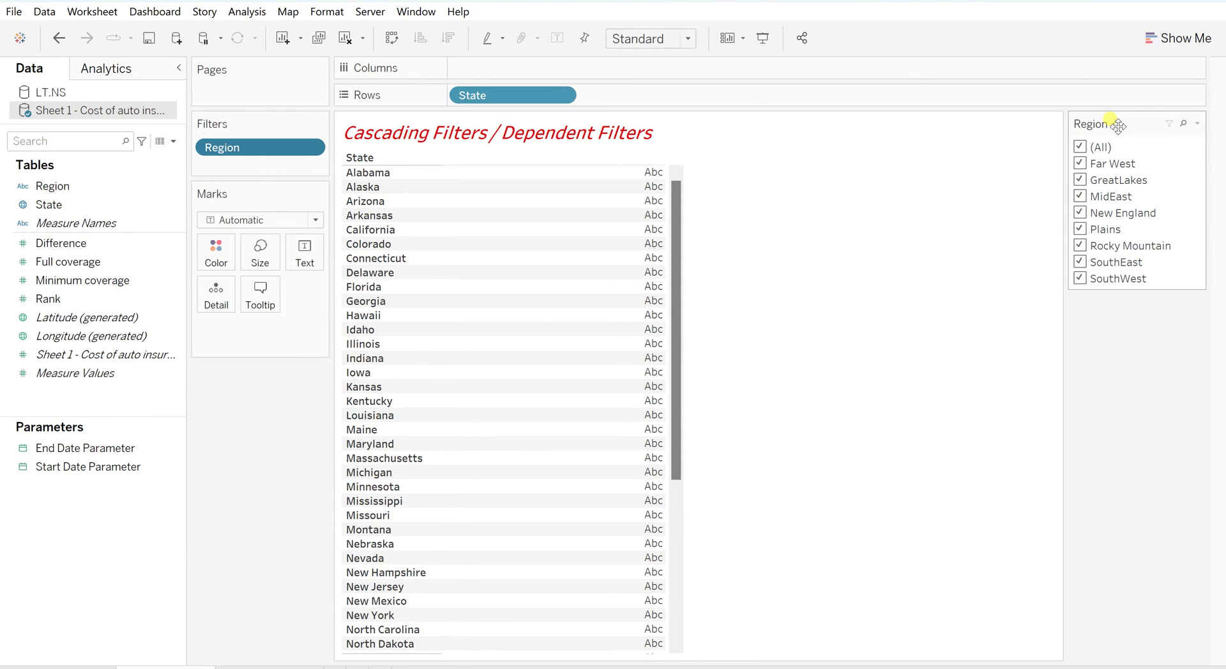
# Retitle the Region filter card to 'Region - Filter 1'.
pyautogui.click(1199, 126)
pyautogui.click(1089, 141)
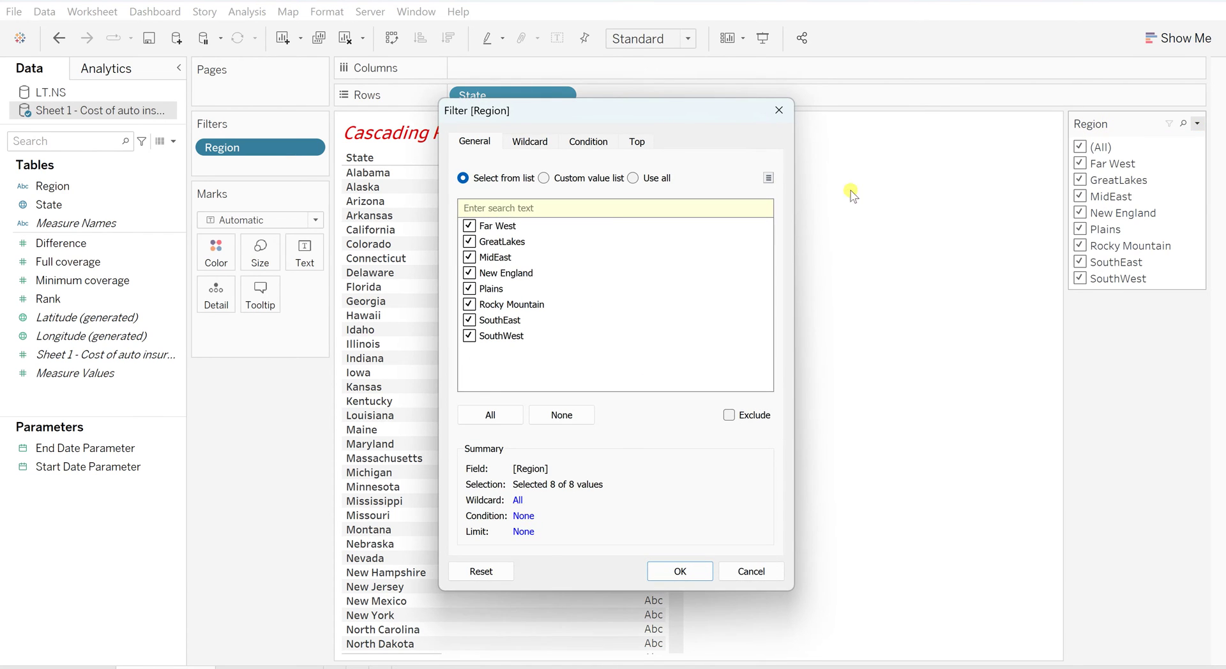
pyautogui.click(779, 110)
pyautogui.click(1198, 124)
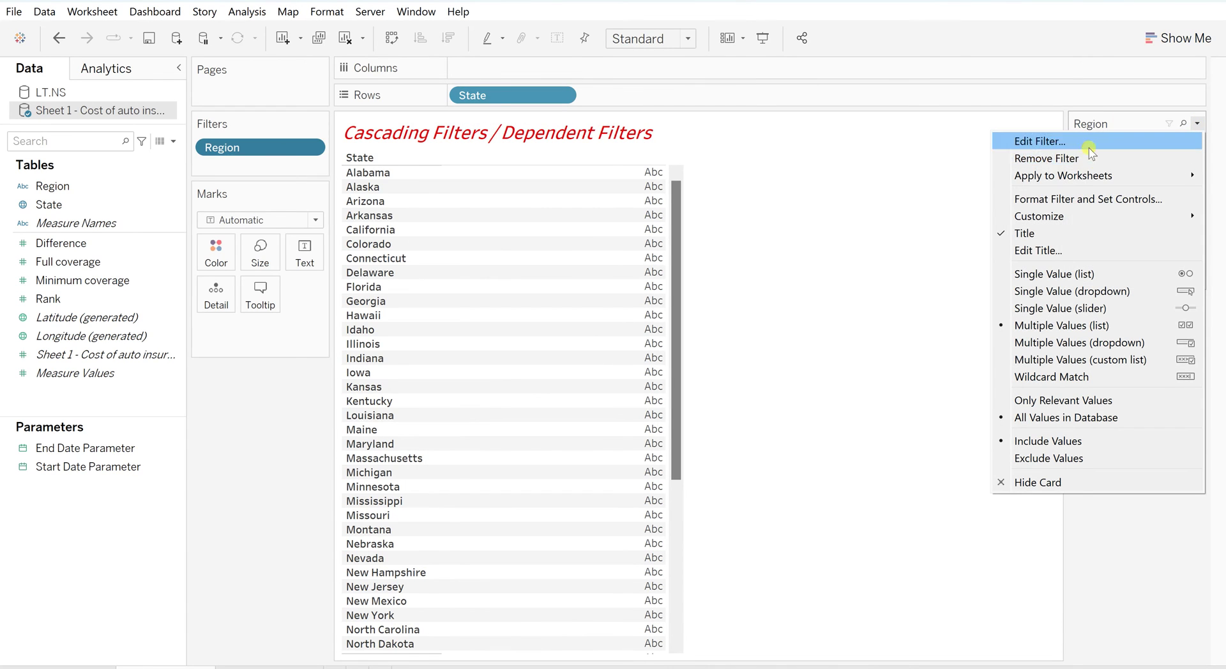
pyautogui.click(1047, 250)
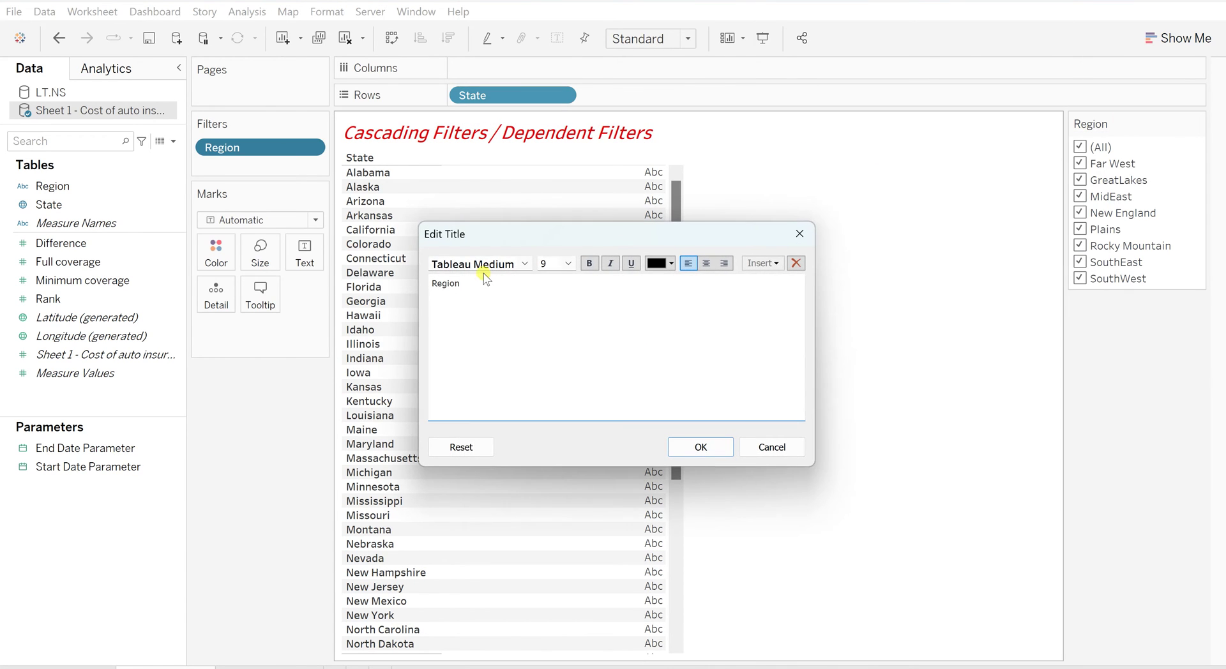
pyautogui.write('- Filter 1')
pyautogui.click(711, 454)
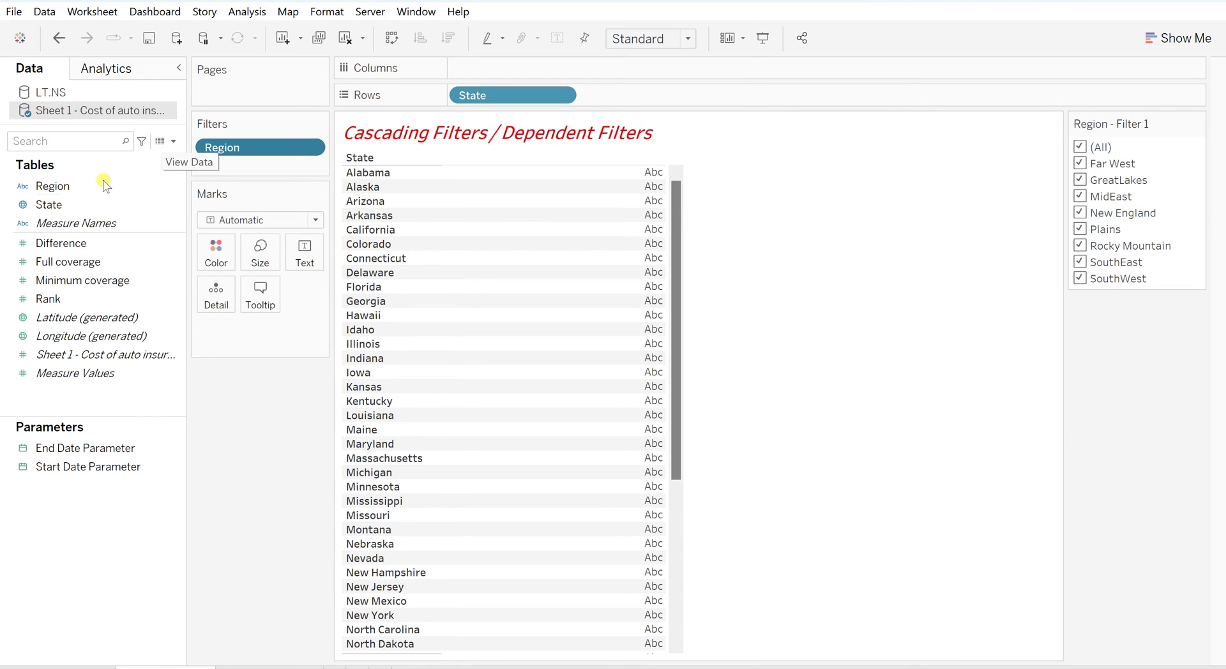
# Add State as a filter with all 51 states kept, and show its filter card.
pyautogui.click(62, 220)
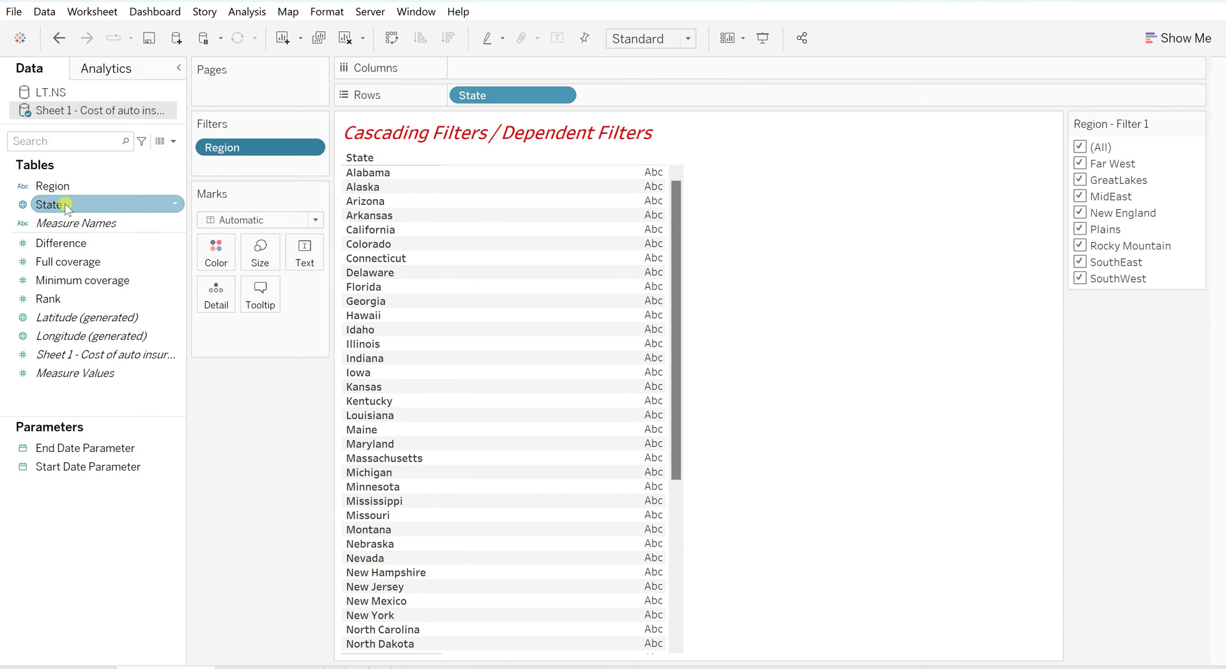
pyautogui.moveTo(66, 208); pyautogui.dragTo(233, 171)
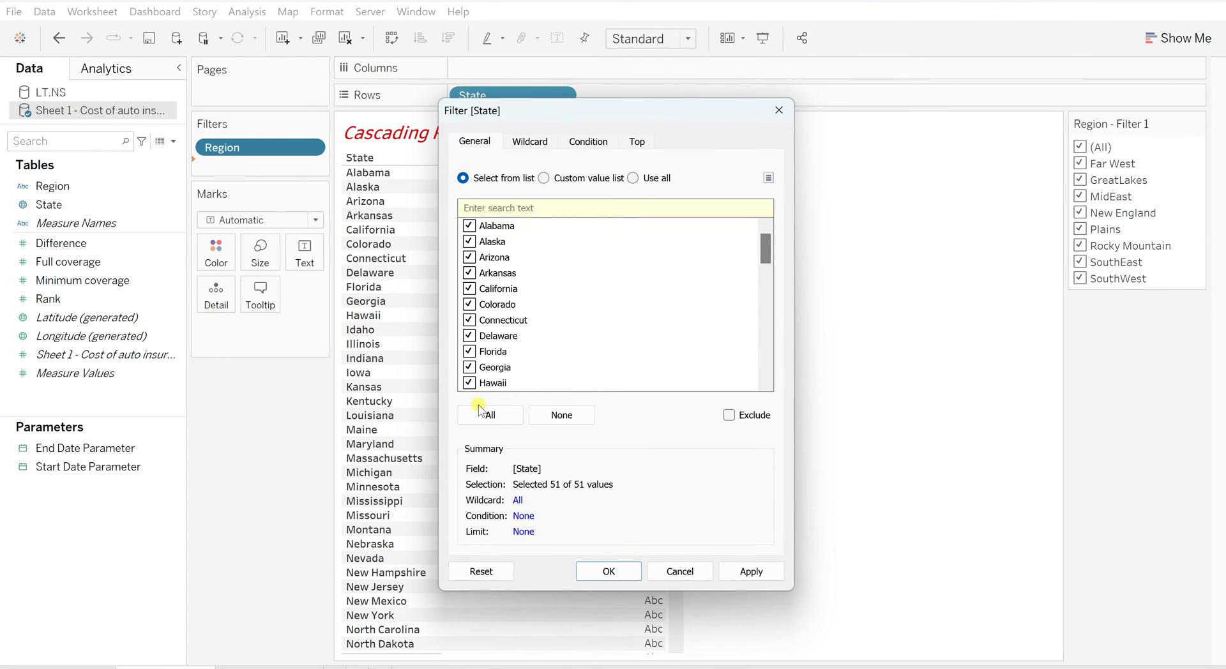
pyautogui.click(747, 570)
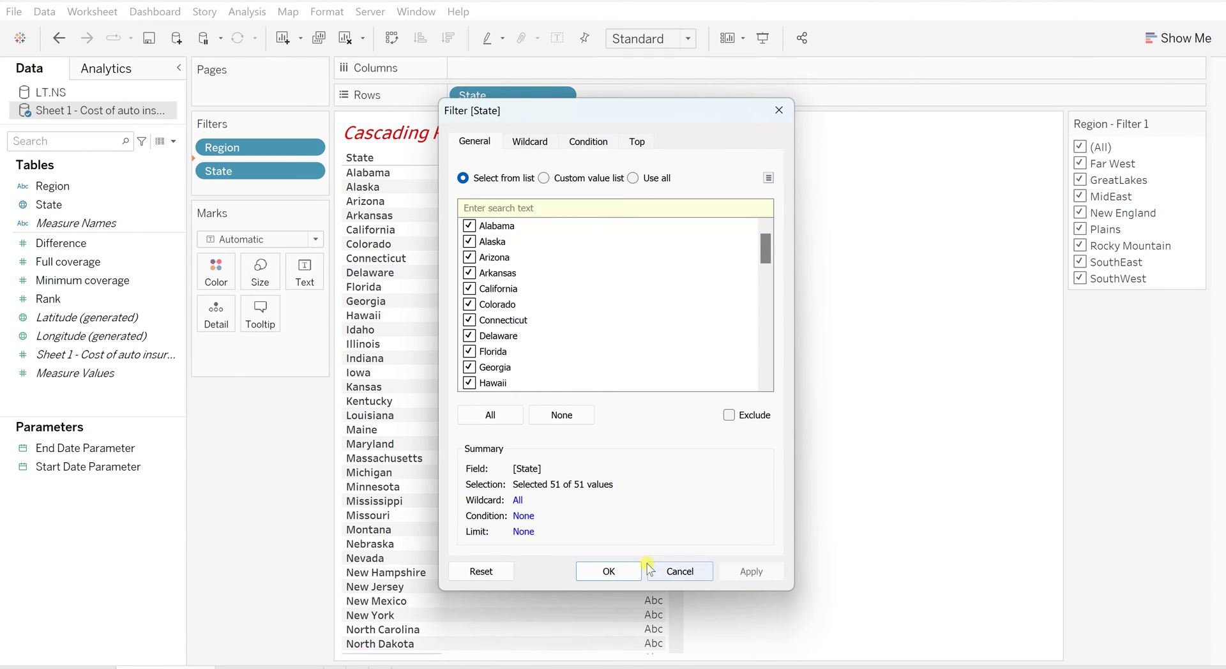
pyautogui.click(615, 572)
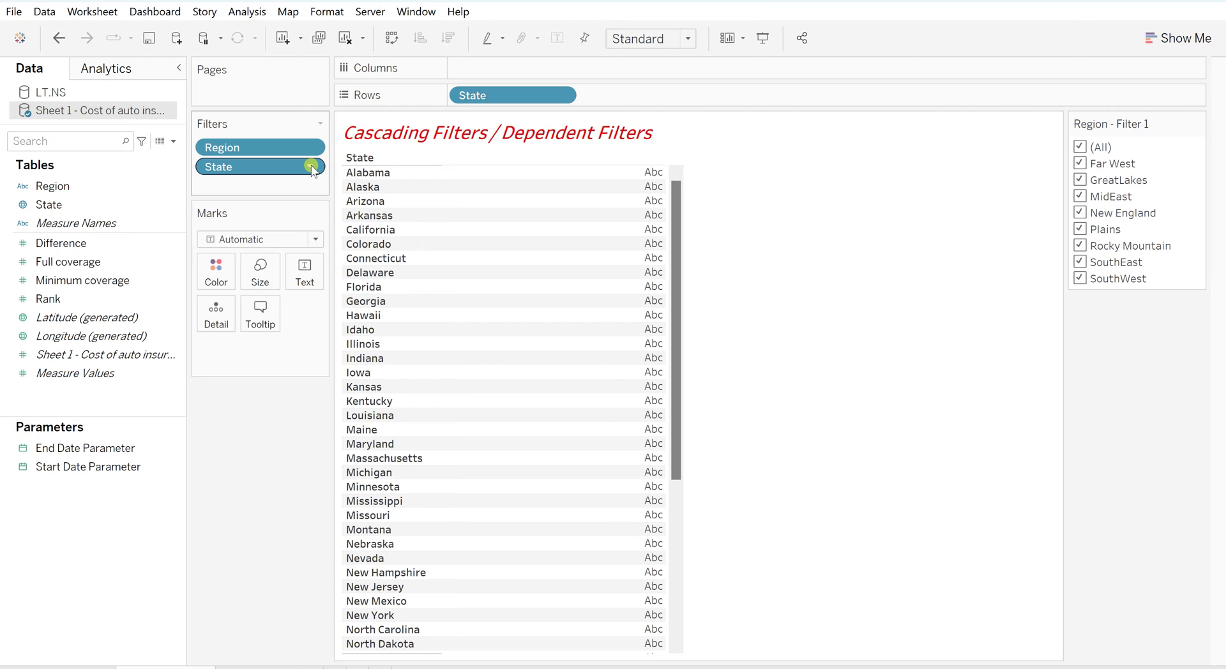
pyautogui.click(311, 167)
pyautogui.click(275, 212)
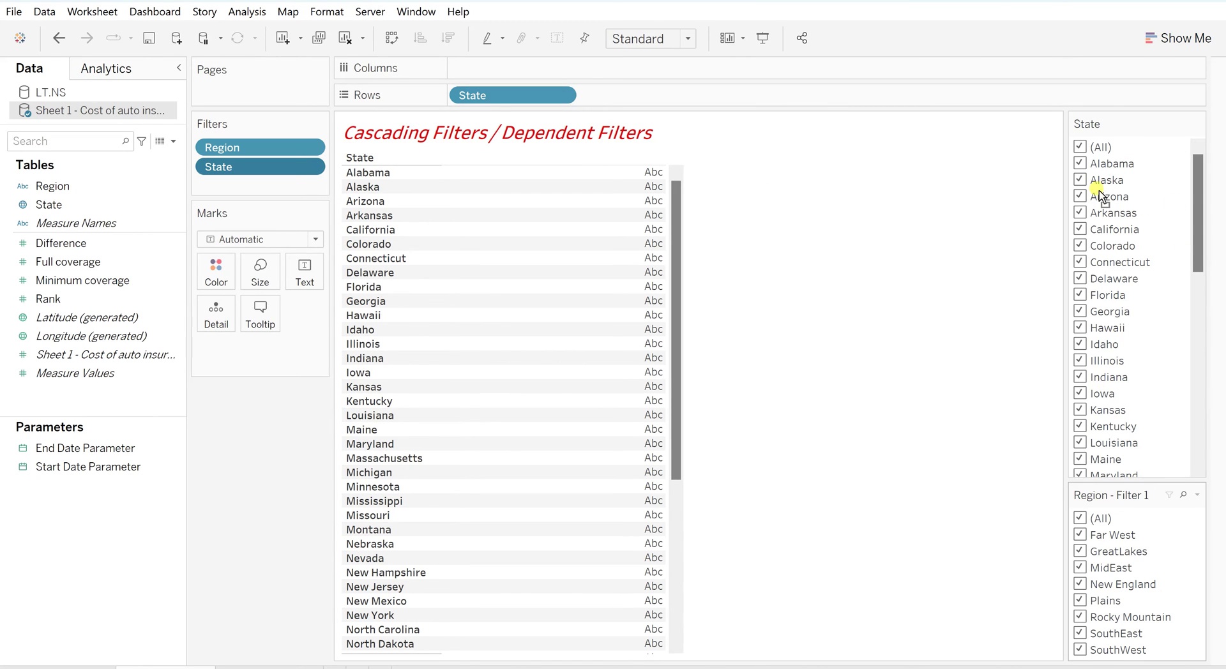
# Move the Region card above the State card and retitle the State card 'State - Filter2'.
pyautogui.moveTo(1102, 125); pyautogui.dragTo(1110, 117)
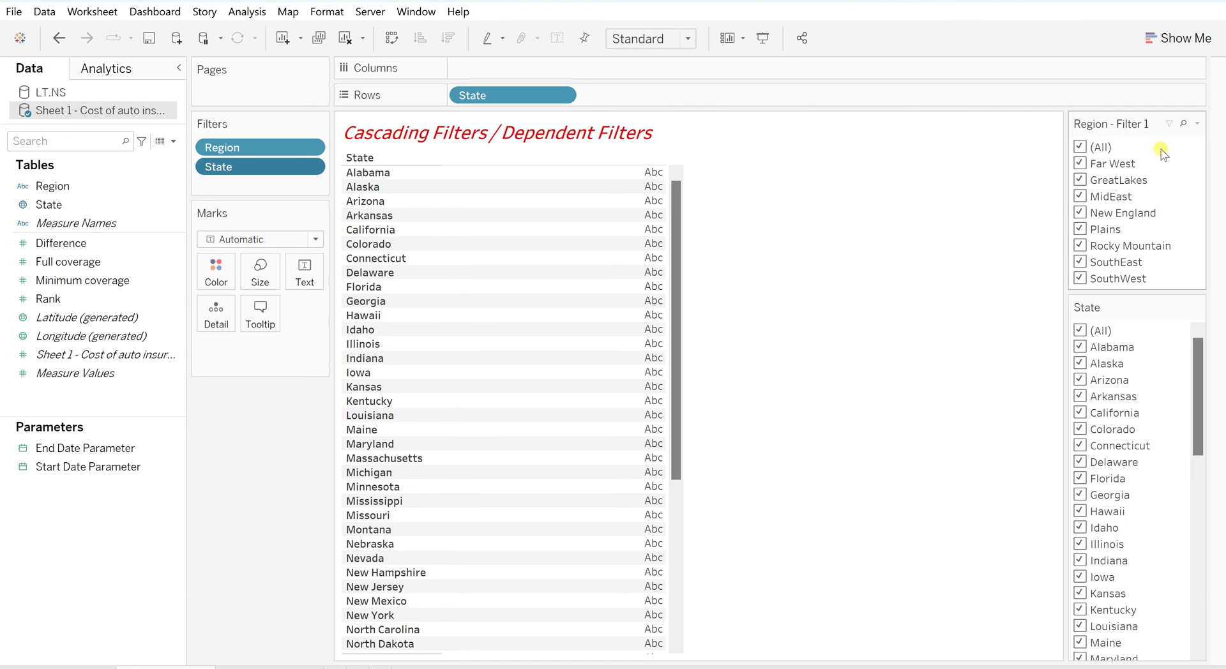
pyautogui.click(1198, 308)
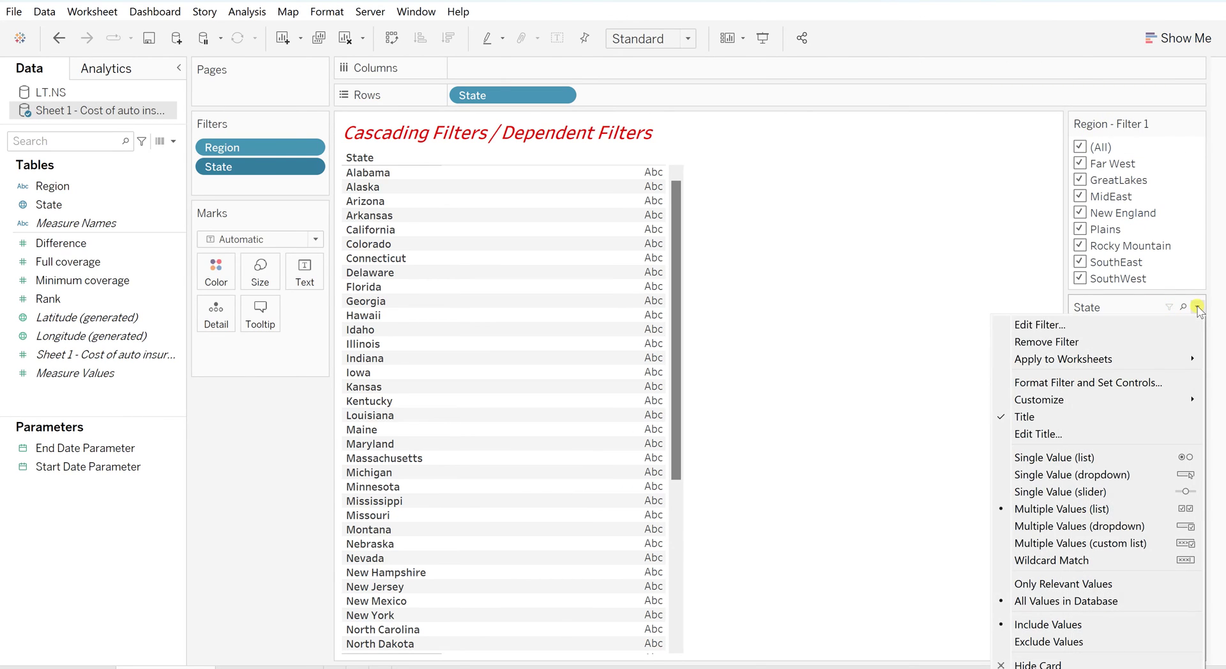
pyautogui.click(1046, 434)
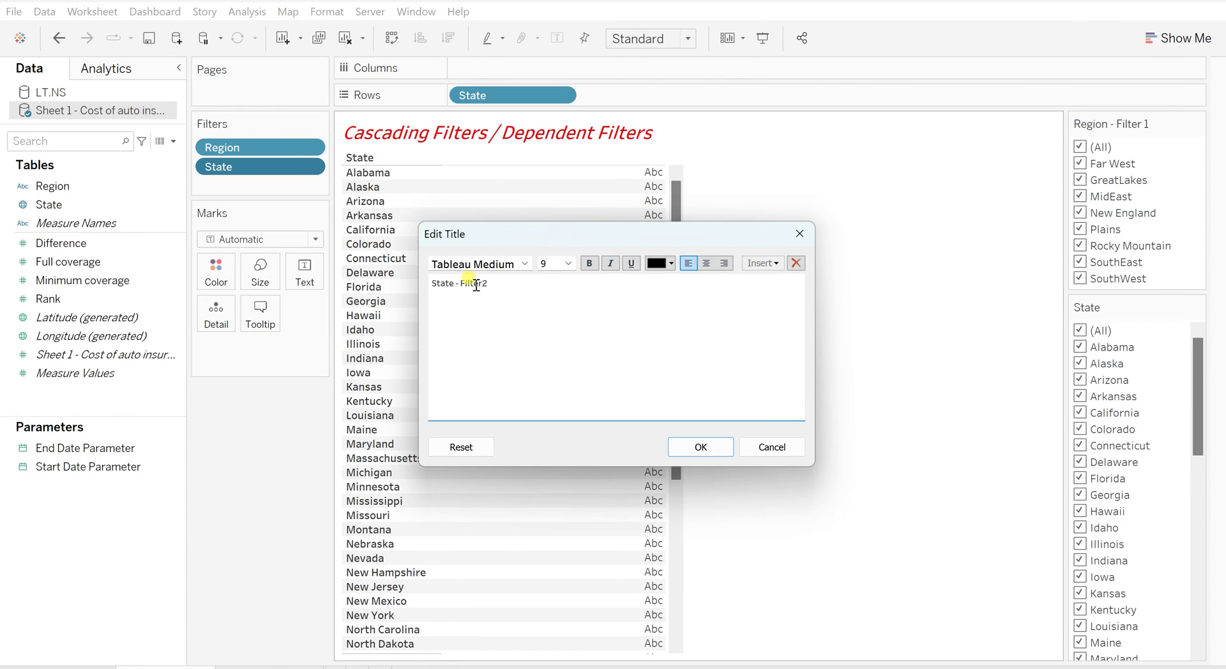
pyautogui.click(709, 447)
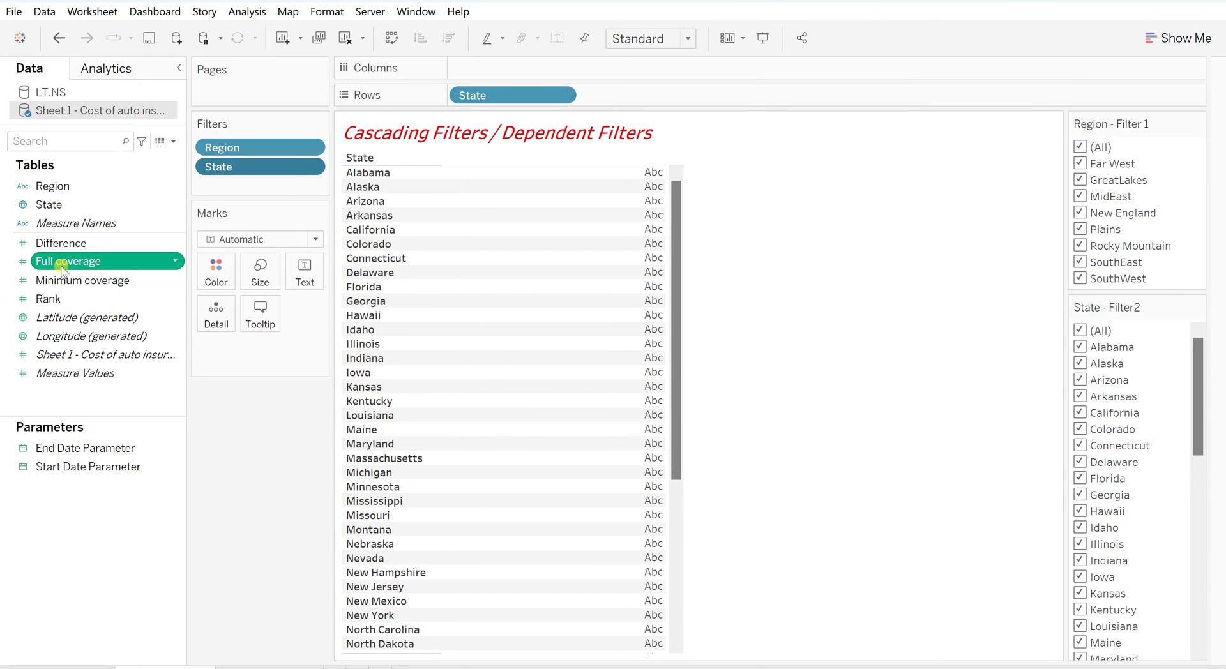
# Add SUM(Full coverage) as text and format it as custom currency with 0 decimals.
pyautogui.moveTo(67, 262); pyautogui.dragTo(627, 276)
pyautogui.moveTo(635, 232)
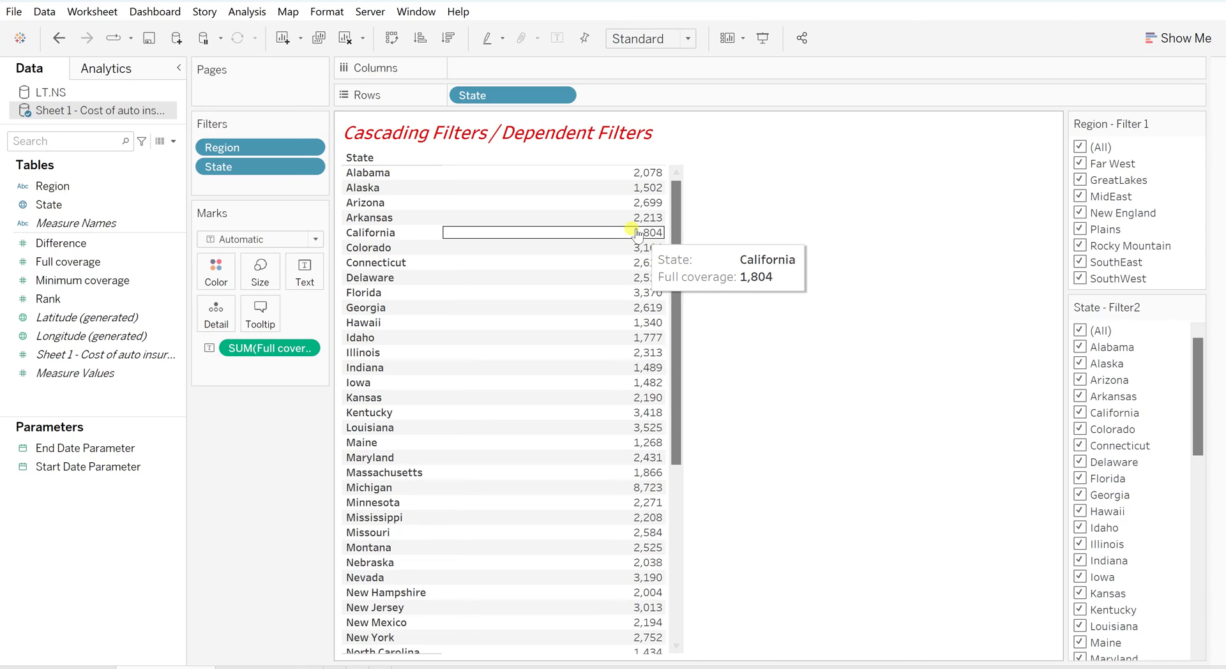
pyautogui.click(310, 348)
pyautogui.click(259, 415)
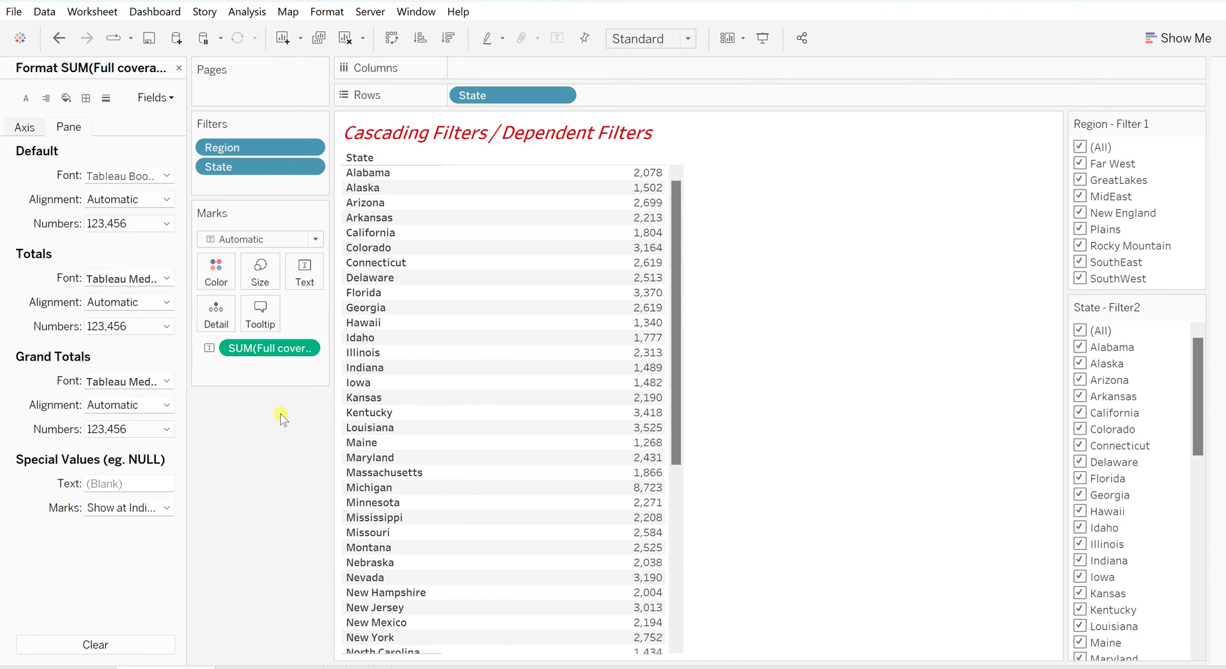
pyautogui.click(117, 224)
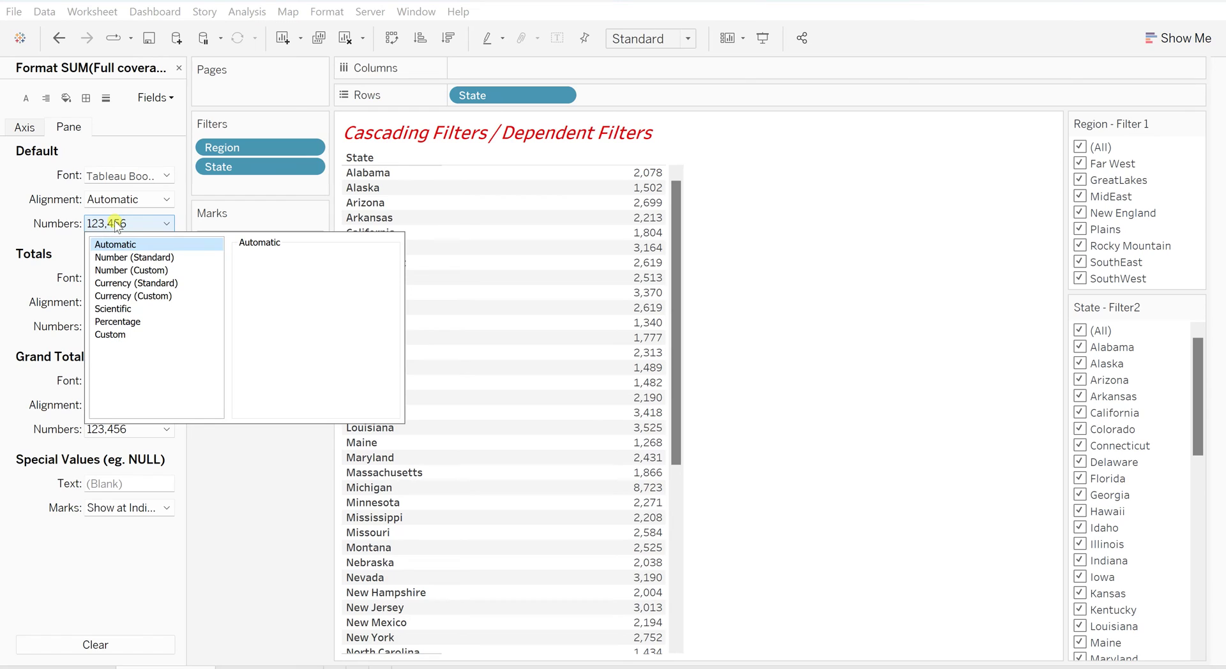
pyautogui.click(132, 296)
pyautogui.click(278, 277)
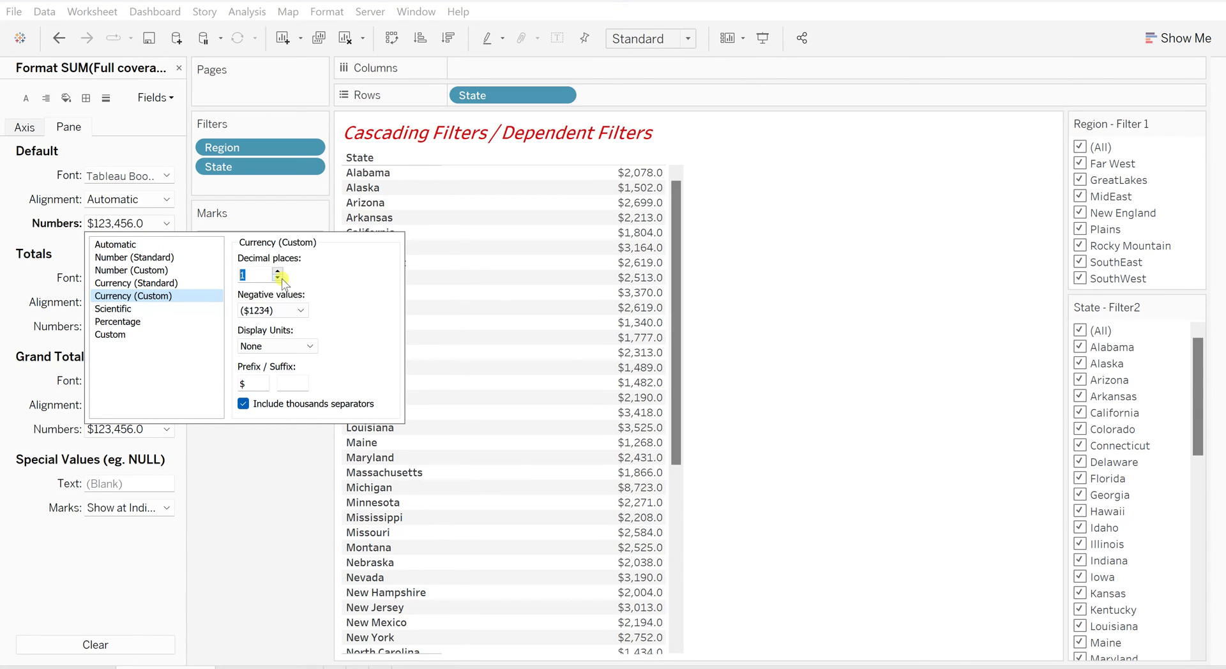
pyautogui.click(278, 278)
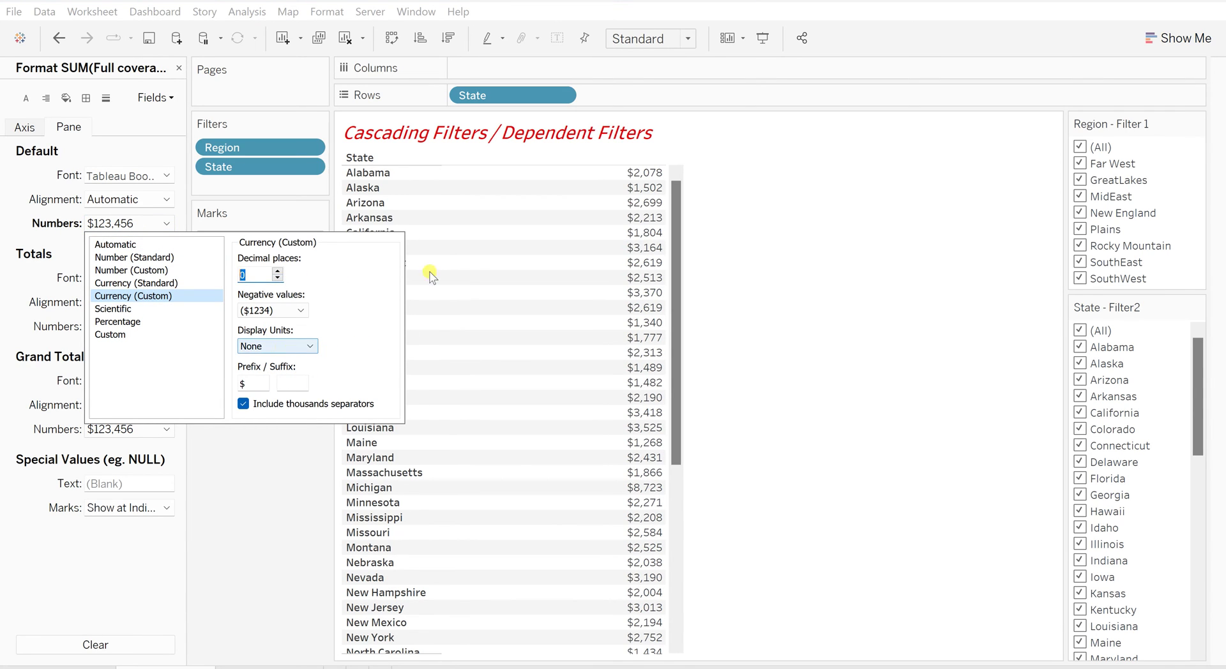
pyautogui.click(836, 230)
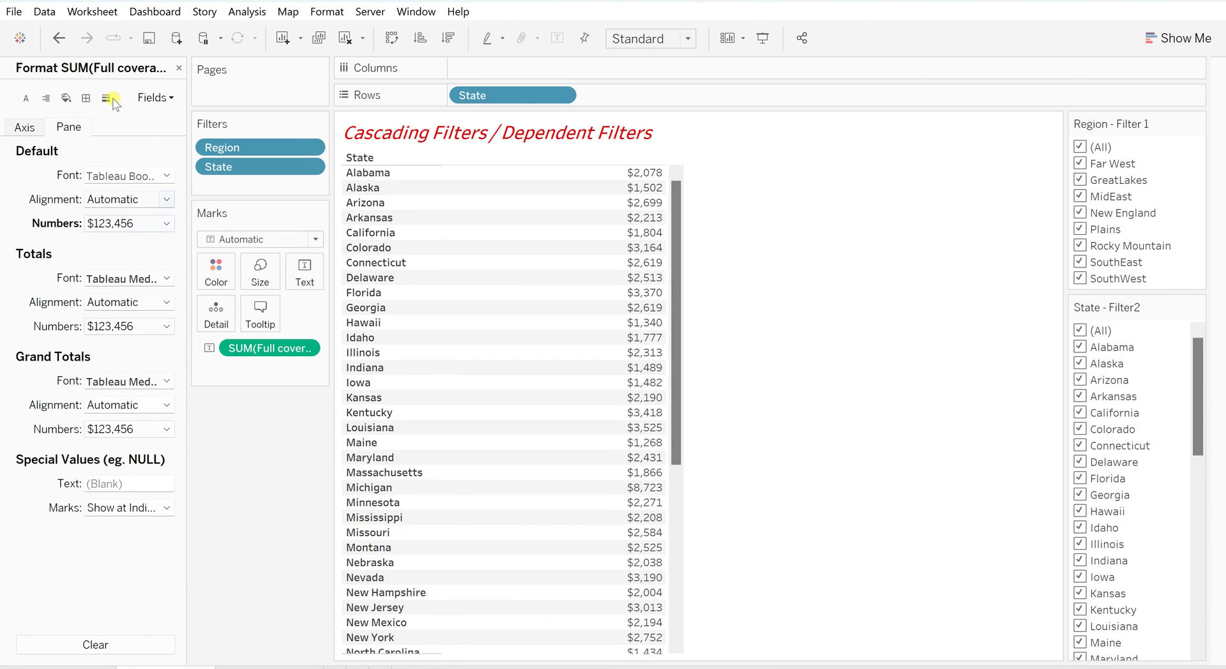
pyautogui.click(179, 67)
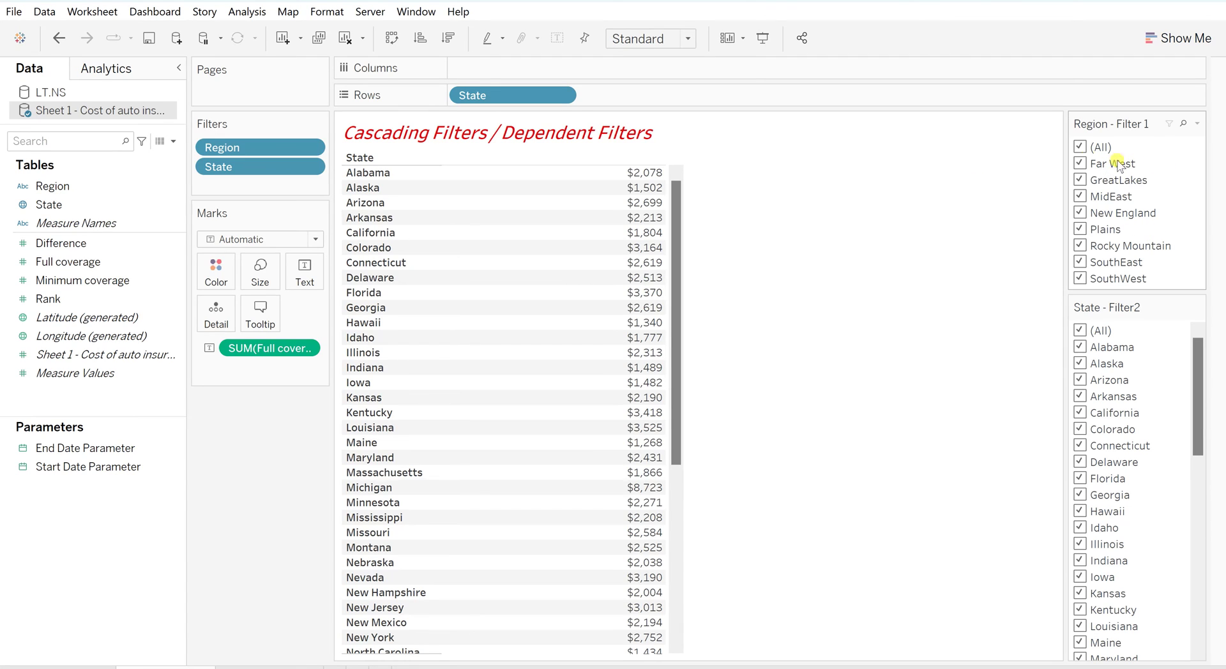
# In the Region filter card, clear (All) and check only Far West.
pyautogui.click(1080, 146)
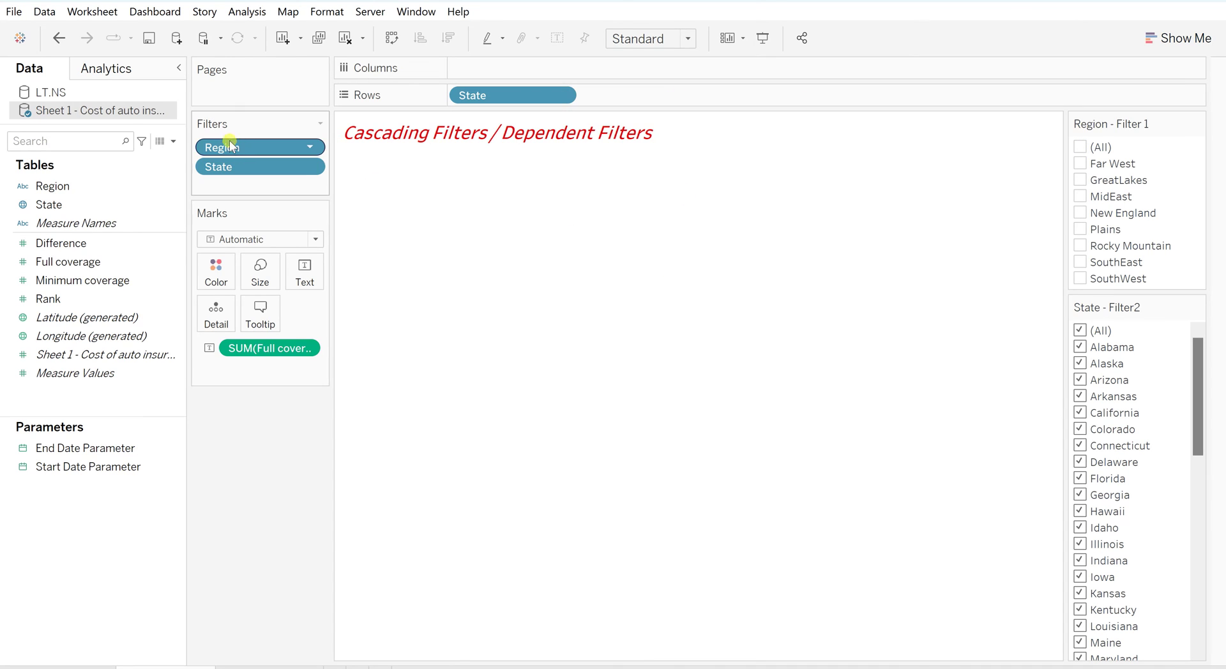
pyautogui.click(1081, 163)
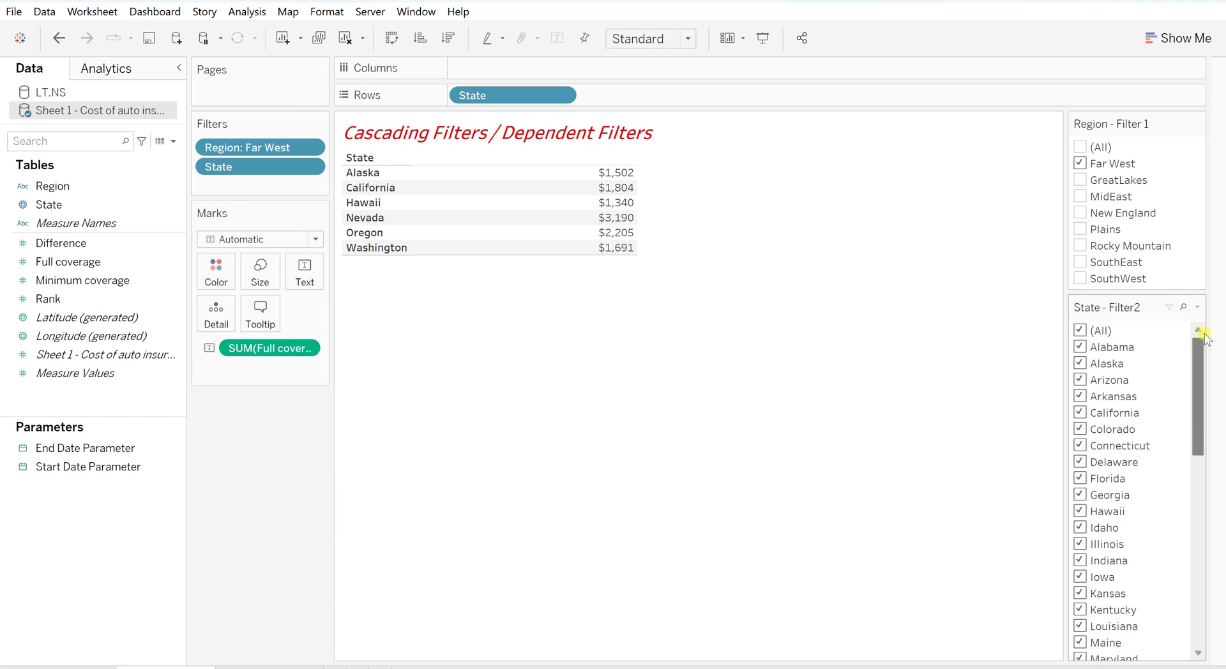
# Set the State filter to Only Relevant Values, then swap Far West for GreatLakes in Region.
pyautogui.click(1197, 308)
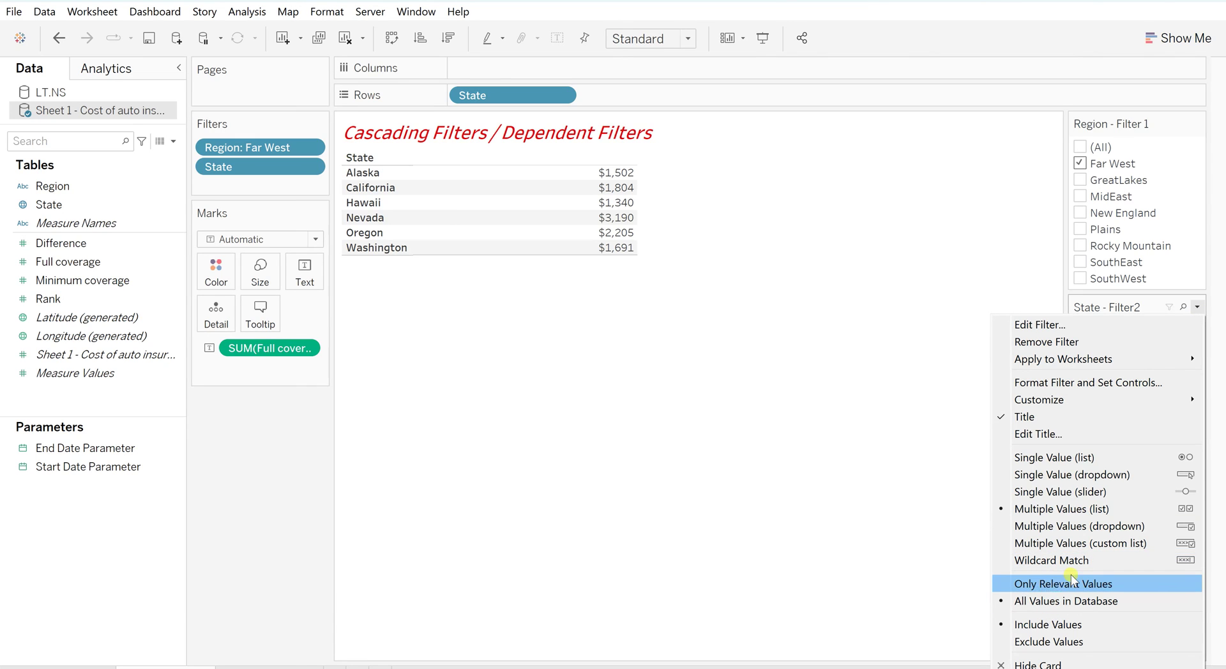
pyautogui.click(1052, 584)
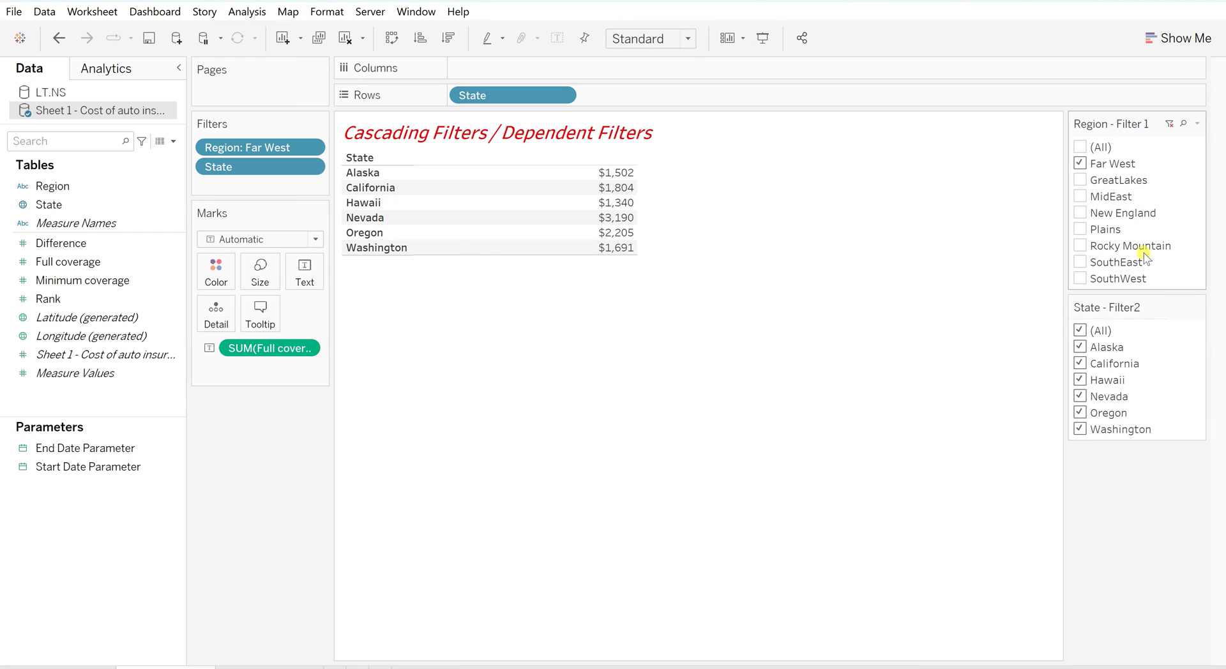
pyautogui.click(1082, 165)
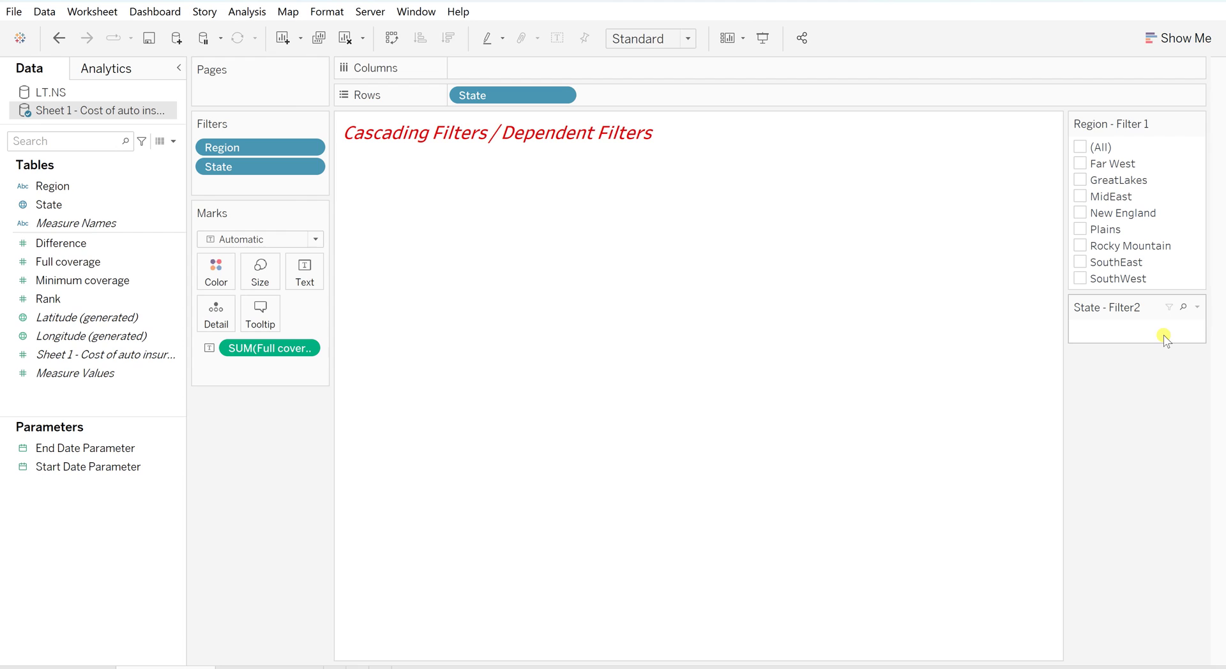
pyautogui.click(1081, 181)
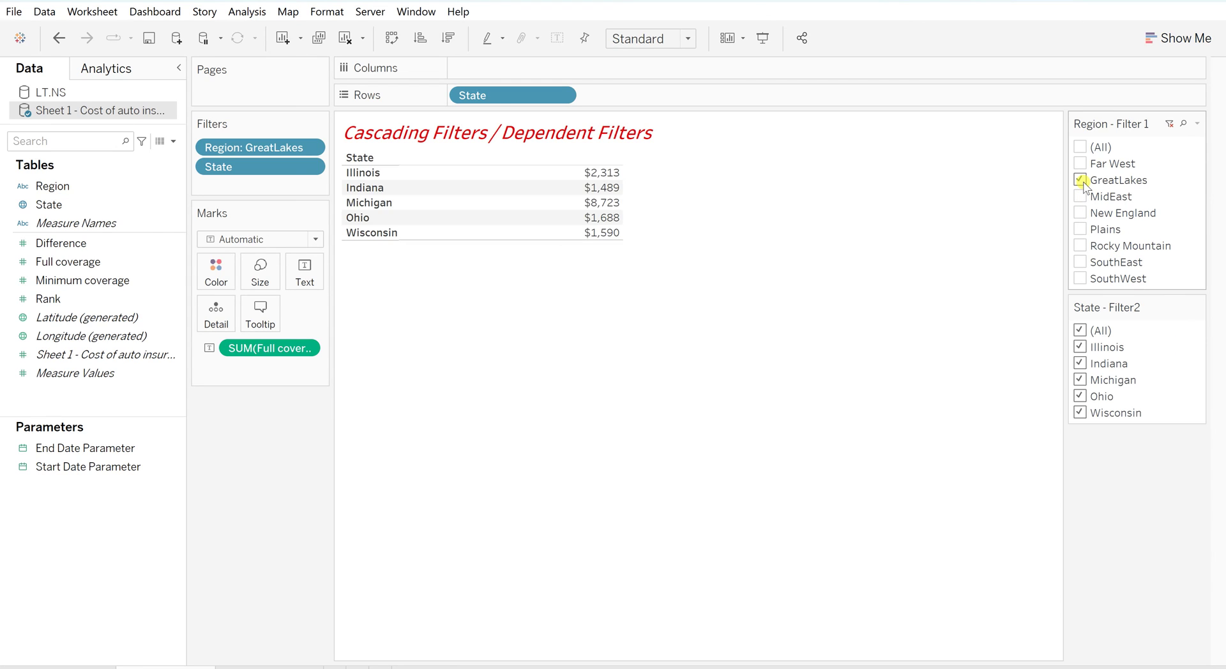